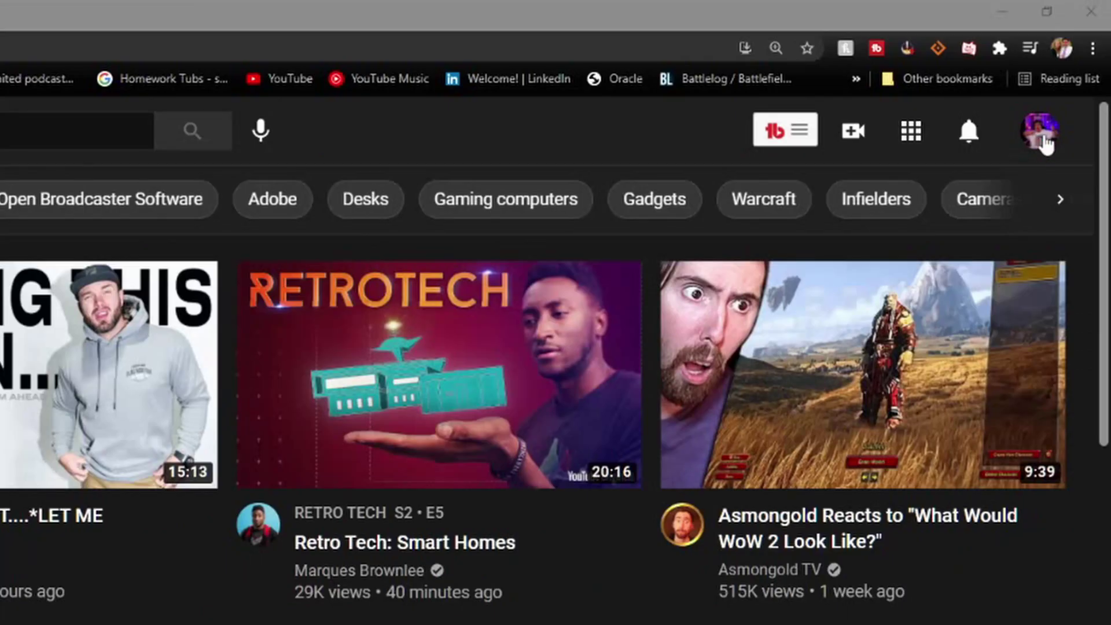
Step: Go from the account menu to Your channel, then use Create > Go live to reach live streaming
click(1042, 142)
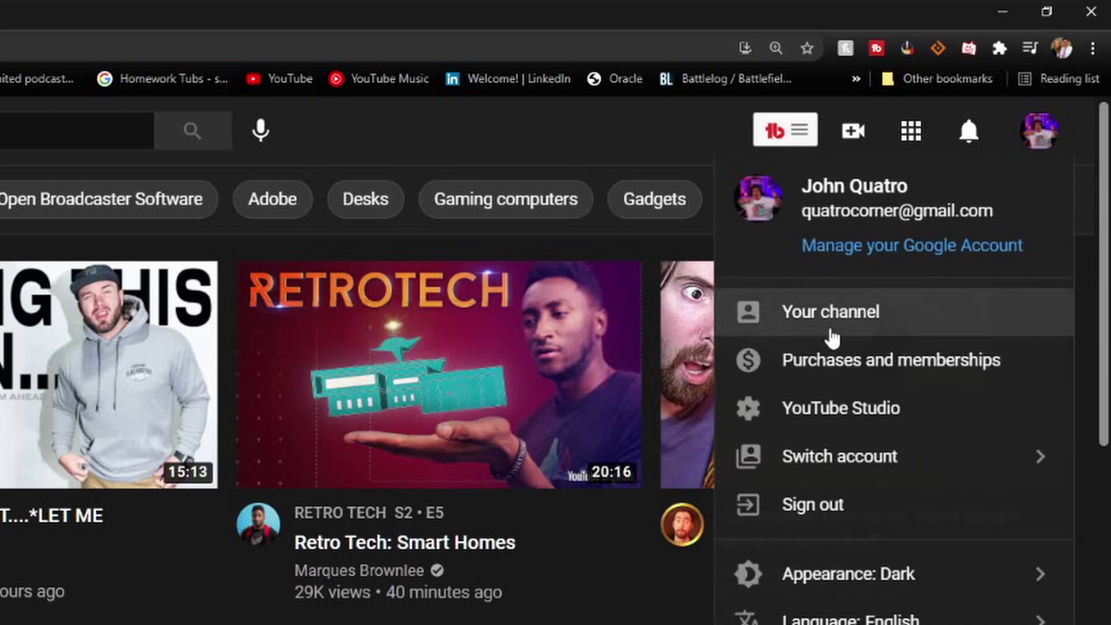
click(834, 324)
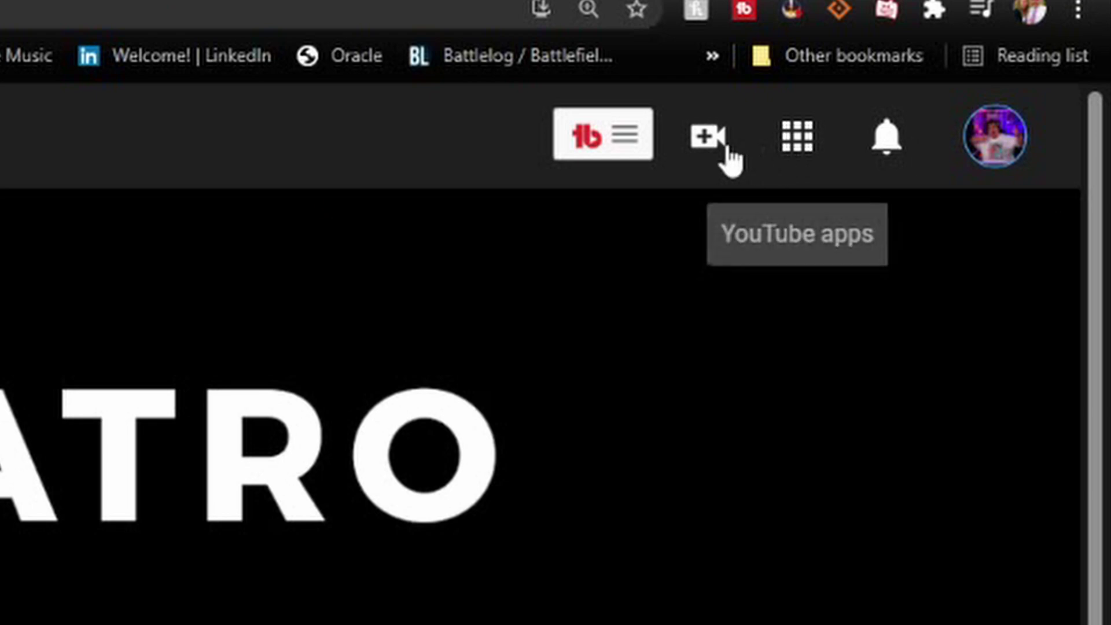
click(712, 148)
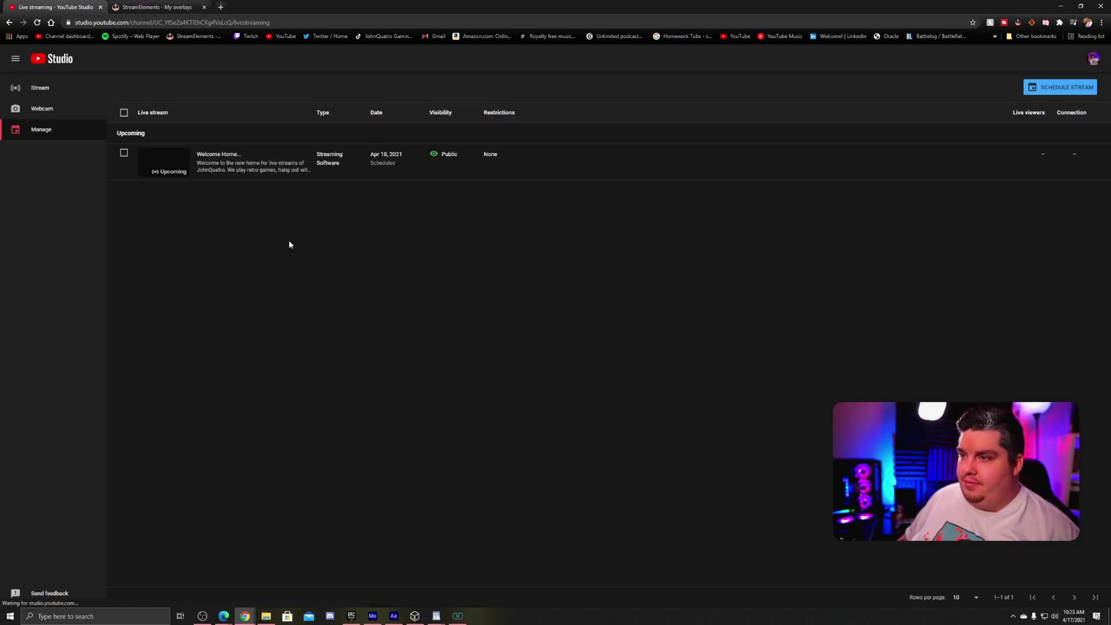
Step: Open the scheduled 'Welcome Home...' stream from the Upcoming list
click(230, 157)
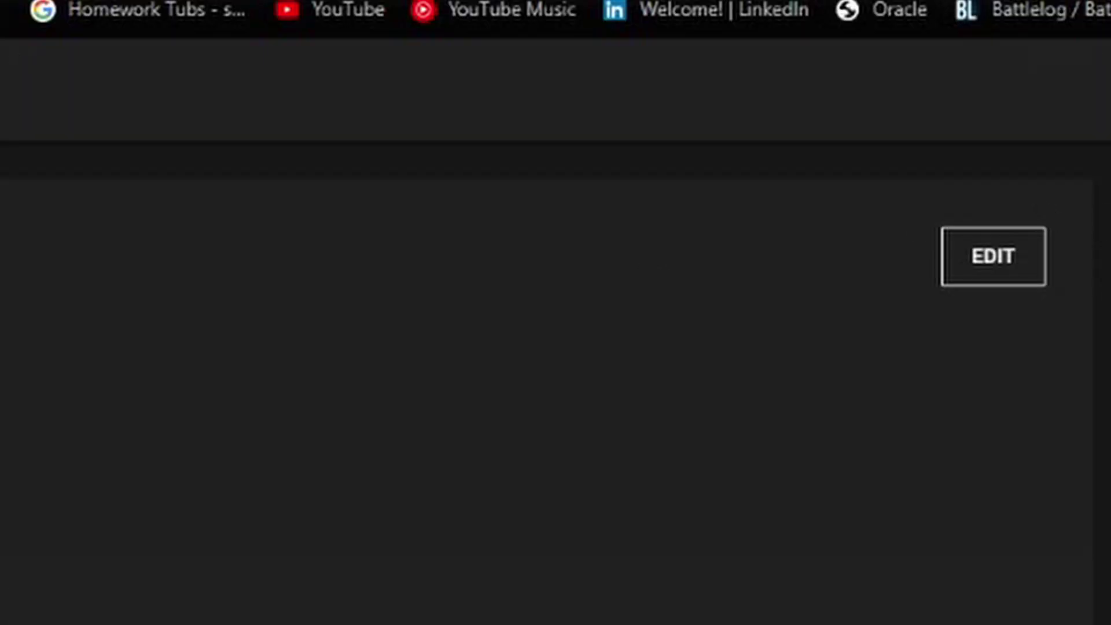
Step: Open the stream's edit settings, zoom in, and review the description ending in #gaming #tech #LIVE
click(992, 258)
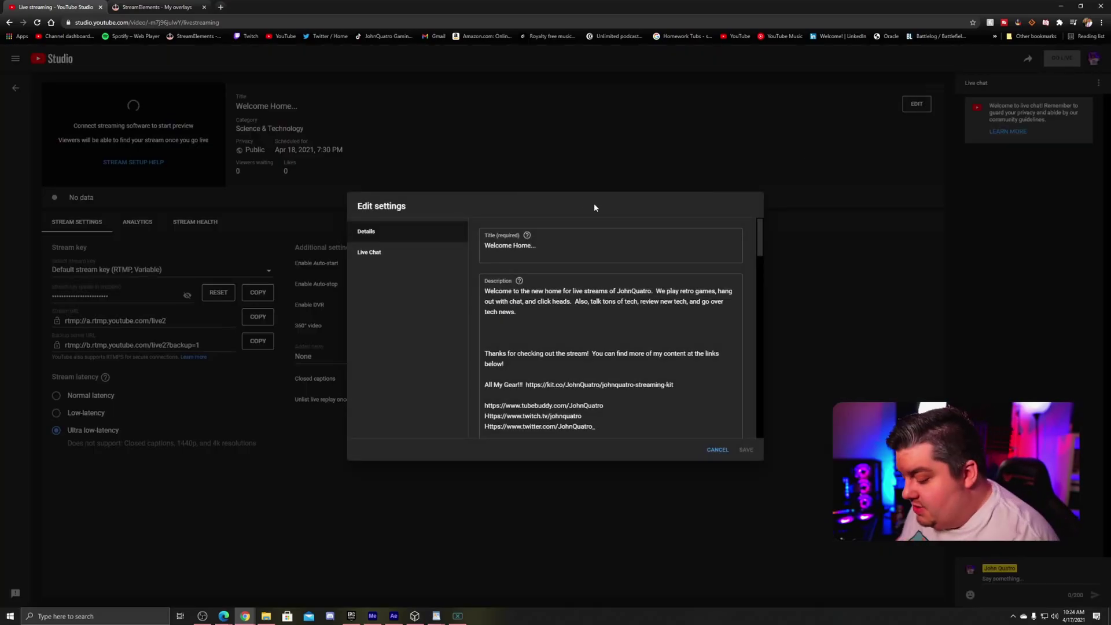
key(ctrl+plus)
key(ctrl+plus)
key(ctrl+plus)
key(ctrl+plus)
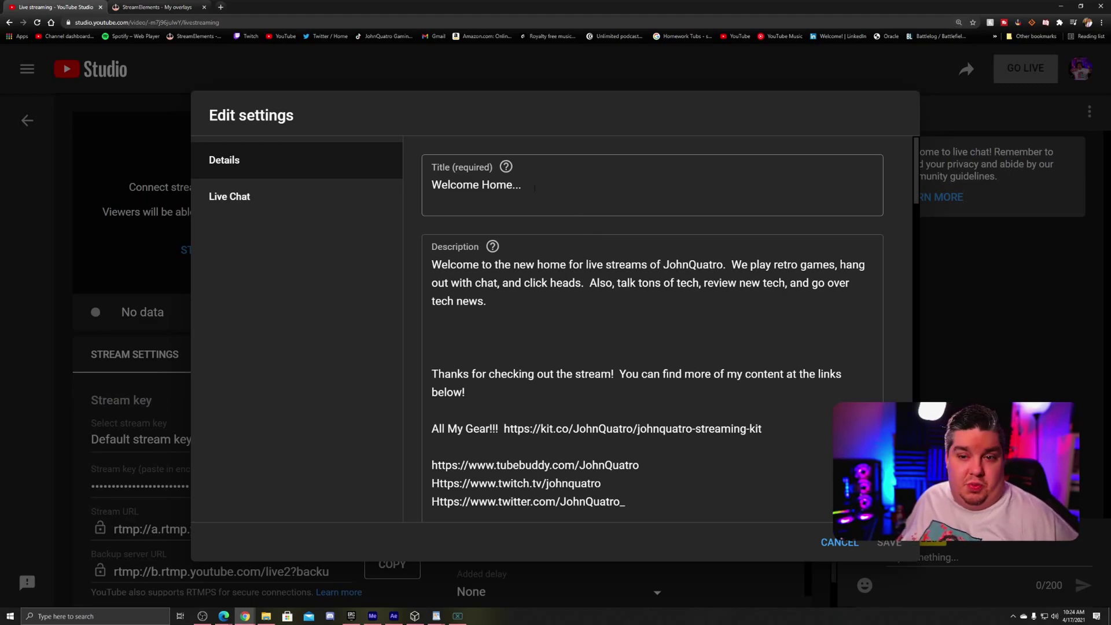
scroll(547, 278, down, 2)
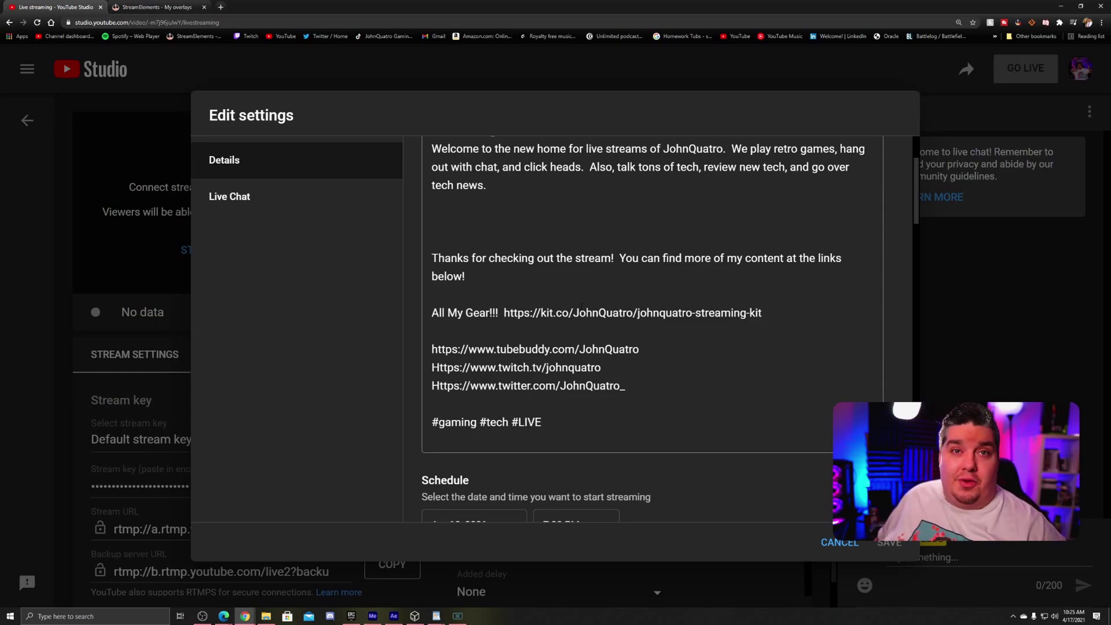
scroll(651, 318, up, 2)
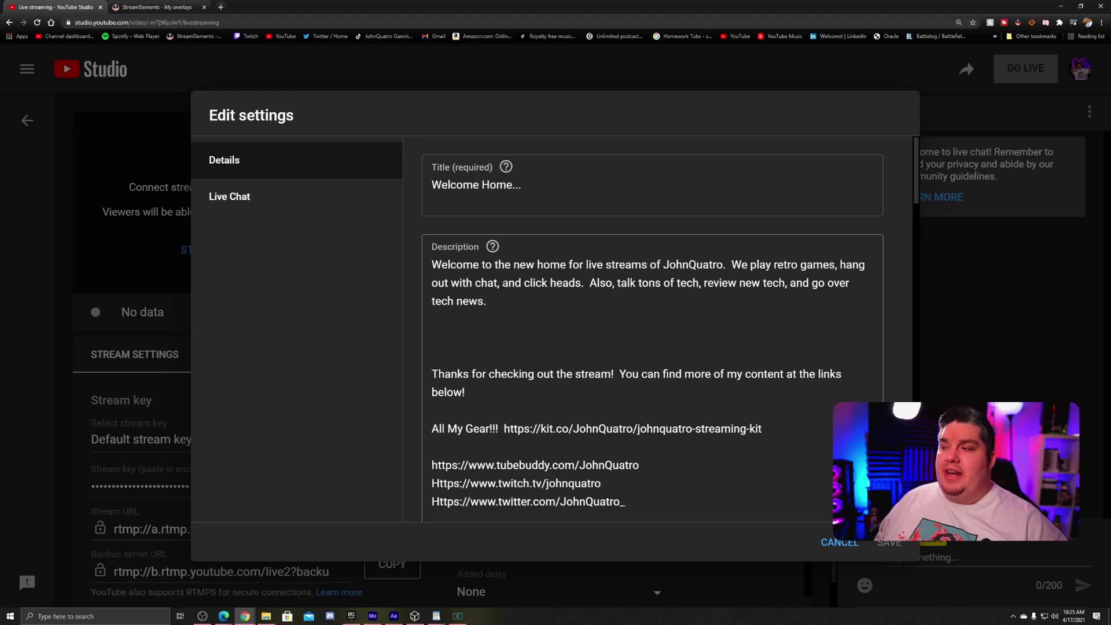
scroll(508, 315, down, 4)
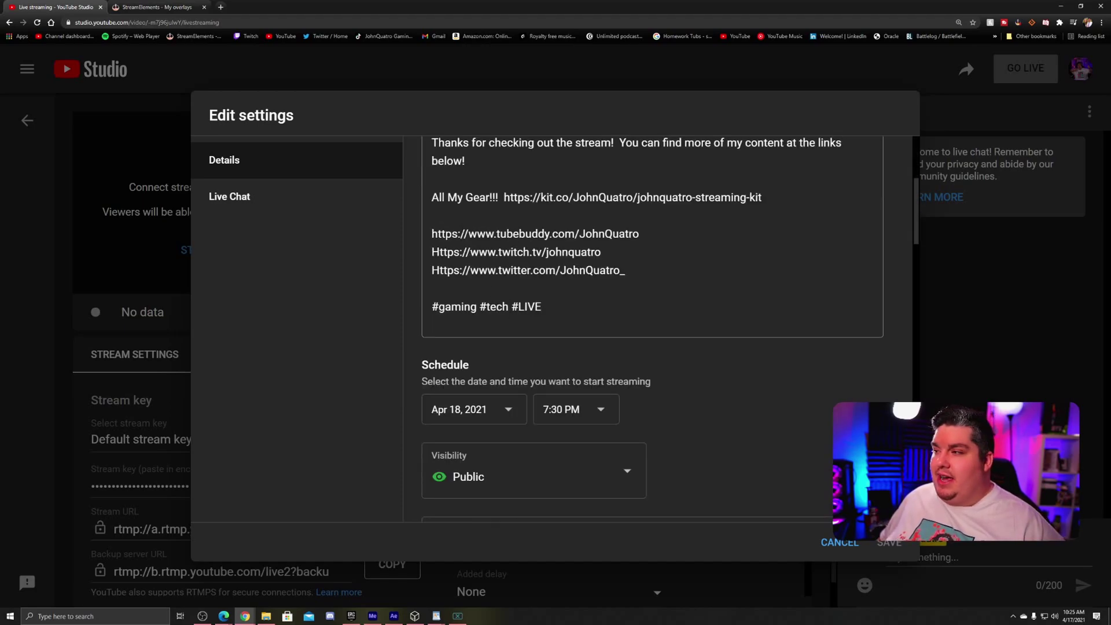
scroll(450, 311, up, 4)
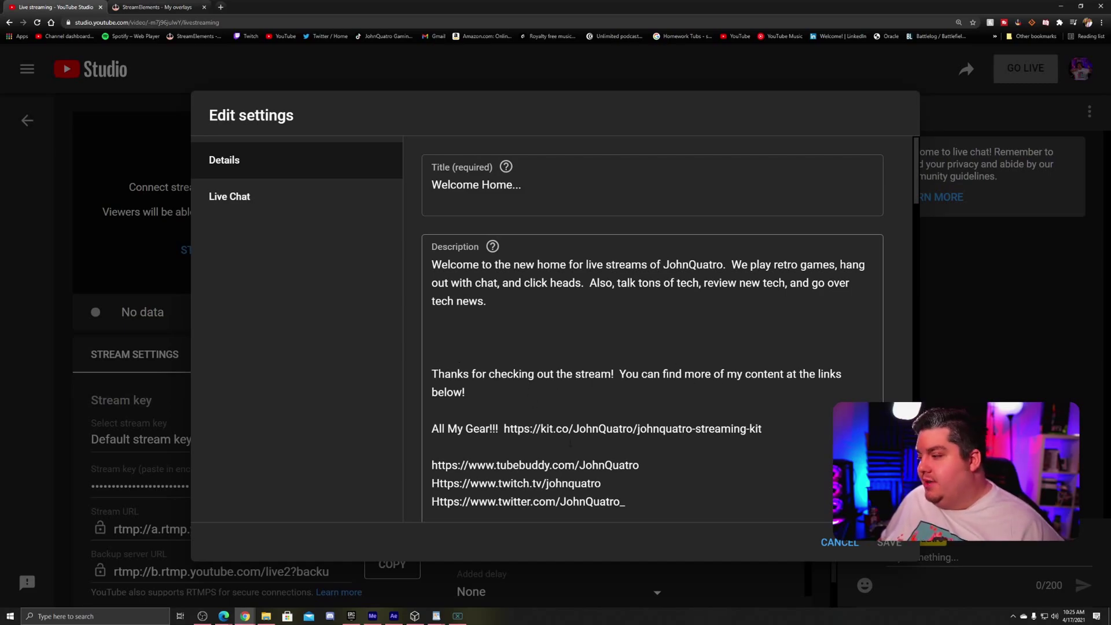
scroll(651, 410, down, 2)
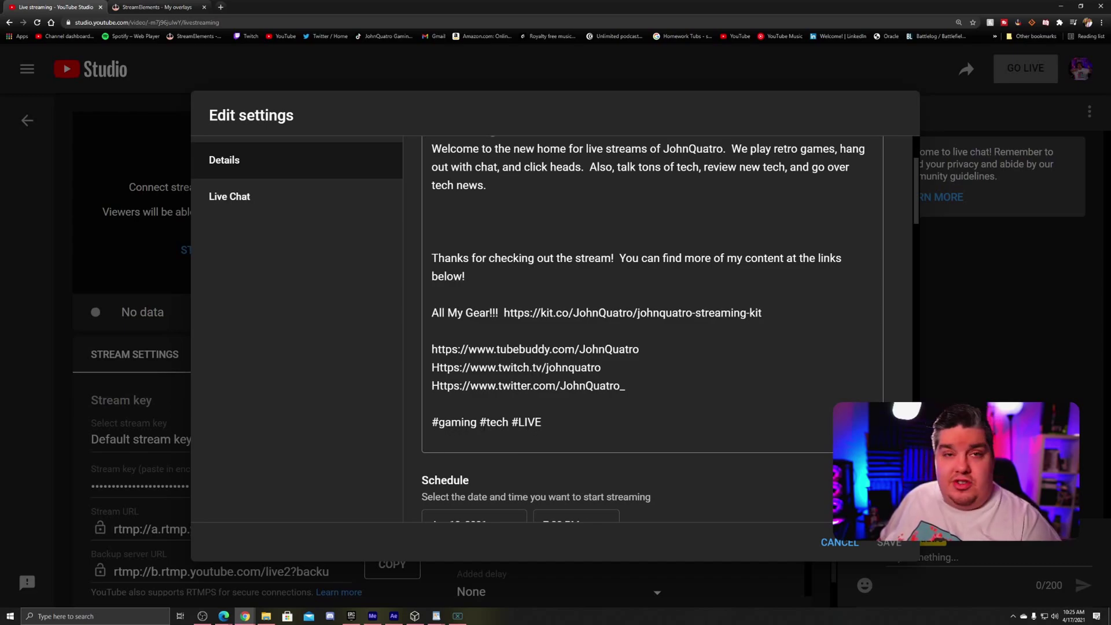
scroll(652, 330, up, 2)
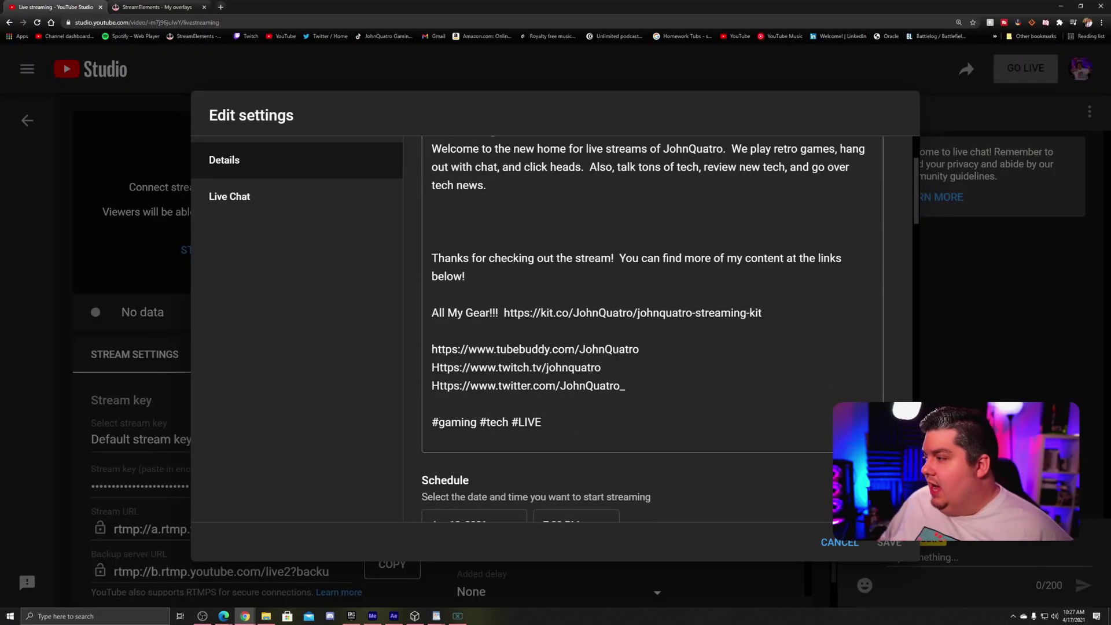
Step: Change the stream's category from Science & Technology to Gaming and select the optional Game title field
scroll(653, 328, up, 2)
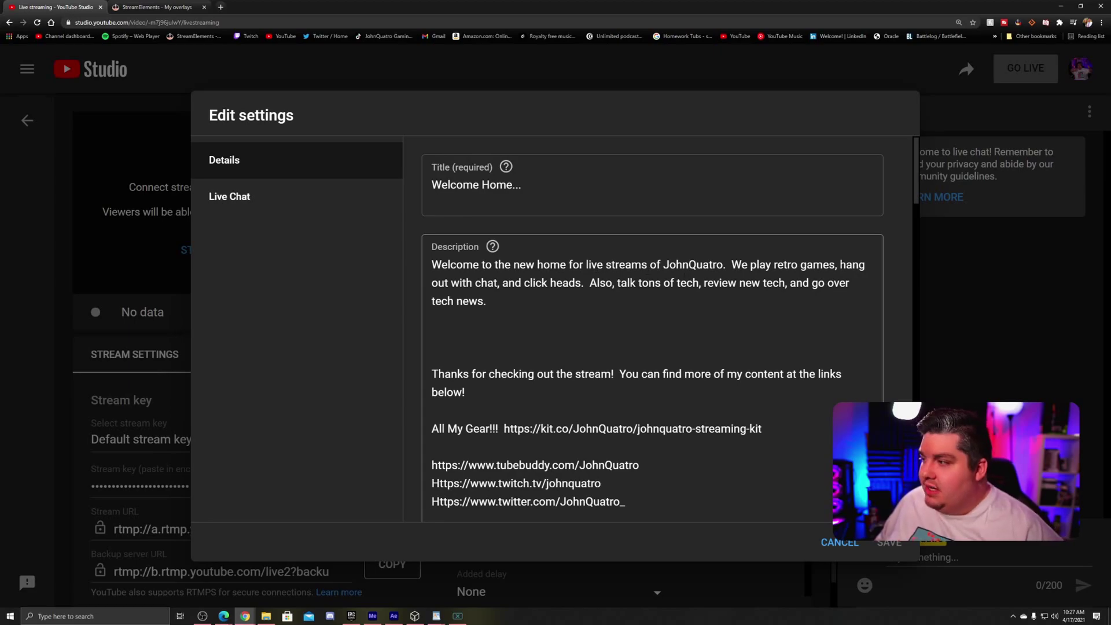
scroll(653, 329, down, 6)
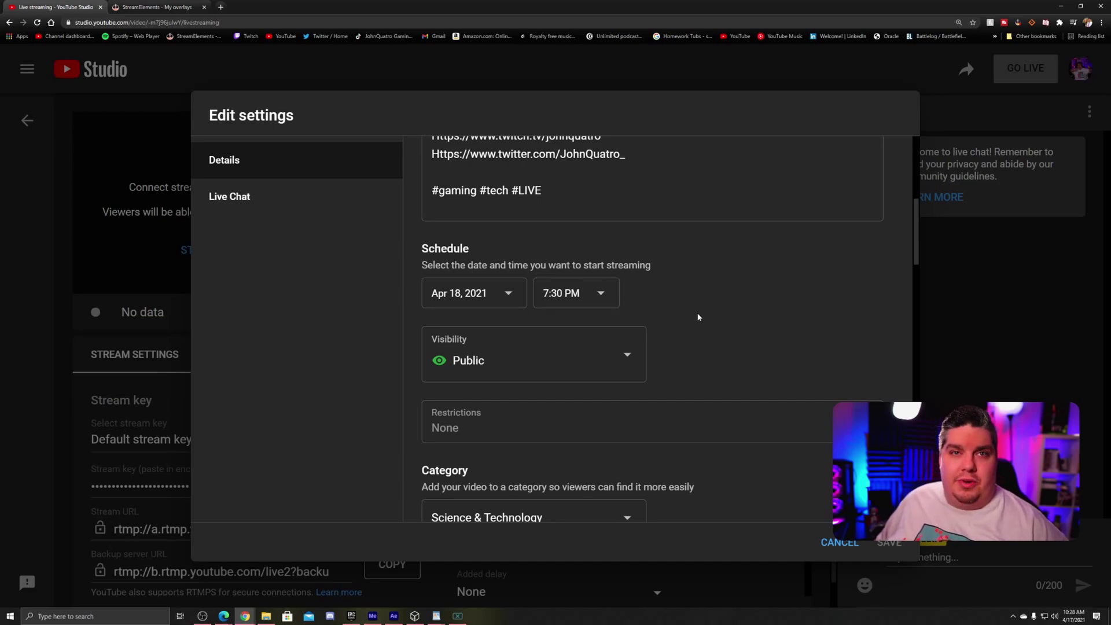
scroll(704, 317, down, 2)
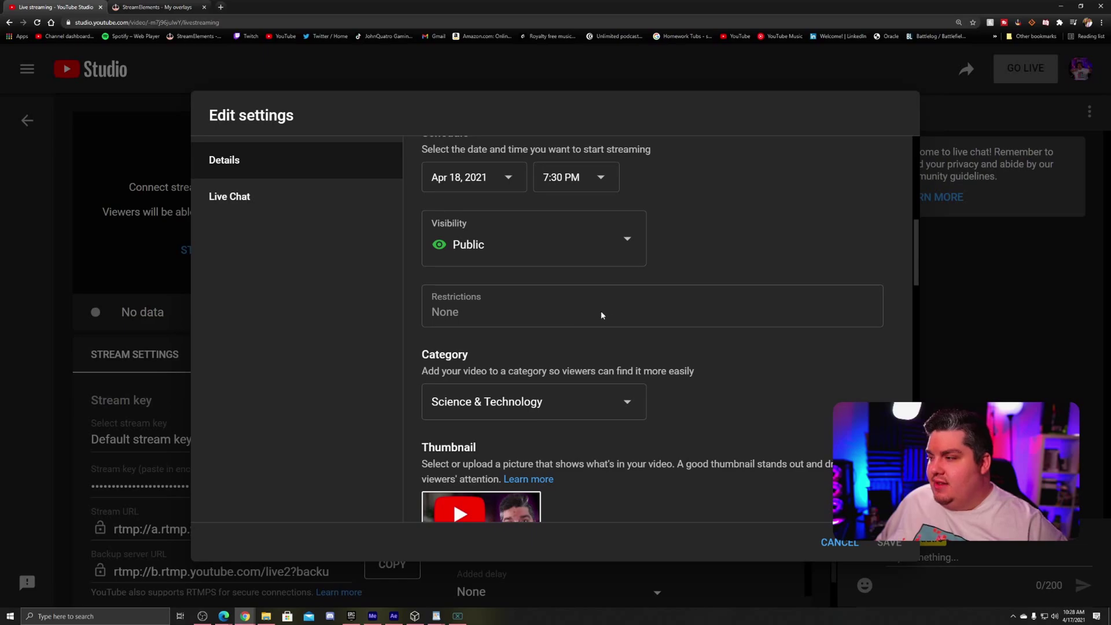
scroll(660, 354, down, 2)
click(619, 290)
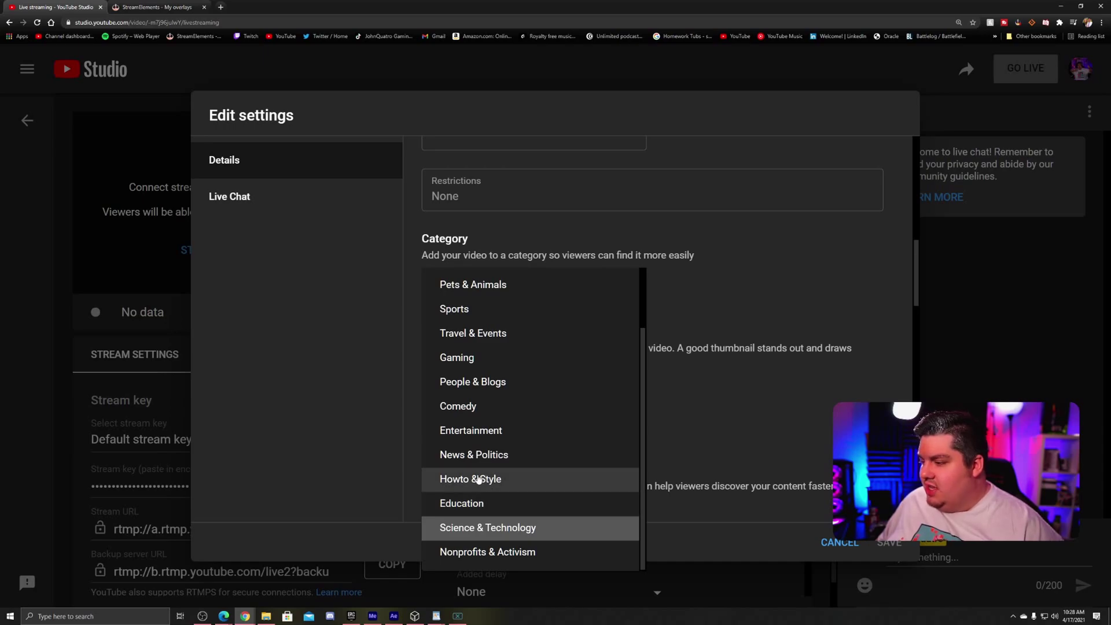
click(492, 382)
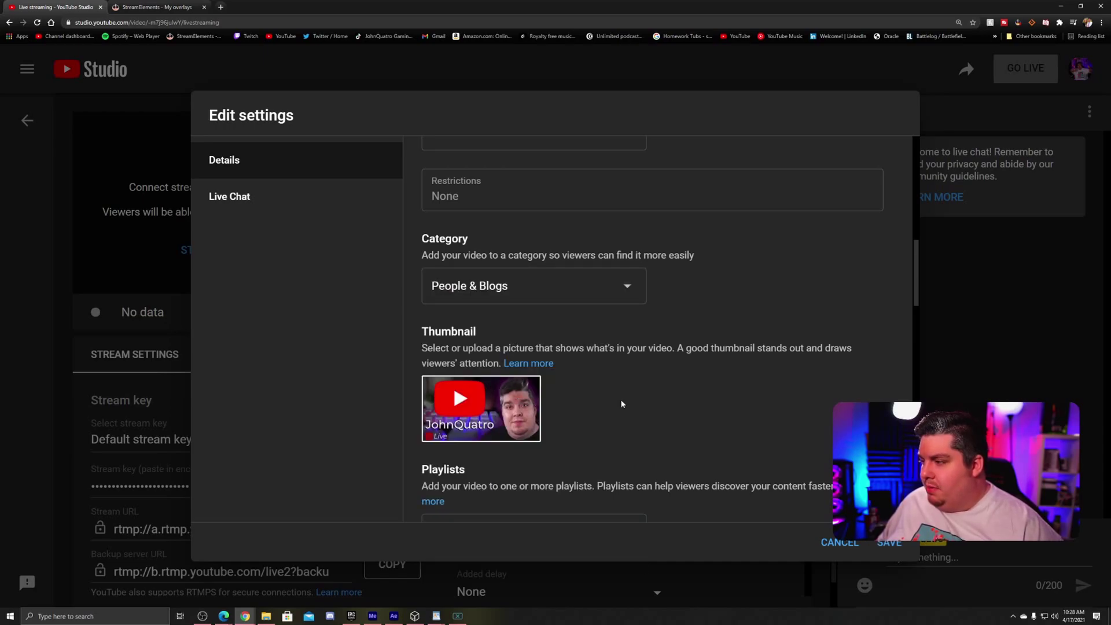
click(579, 286)
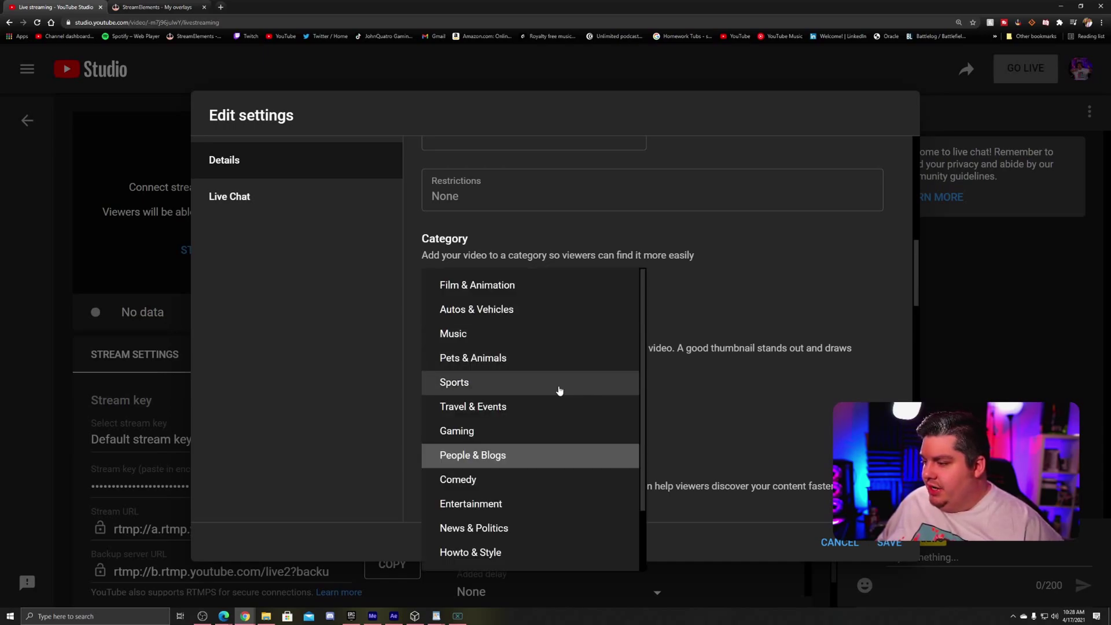
click(498, 430)
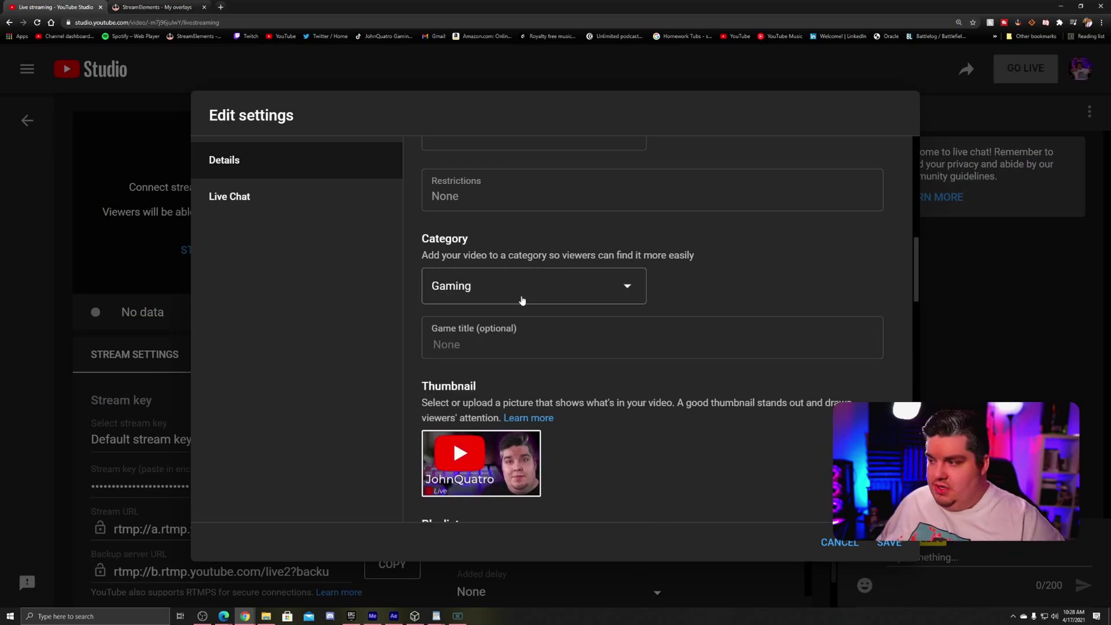
click(508, 350)
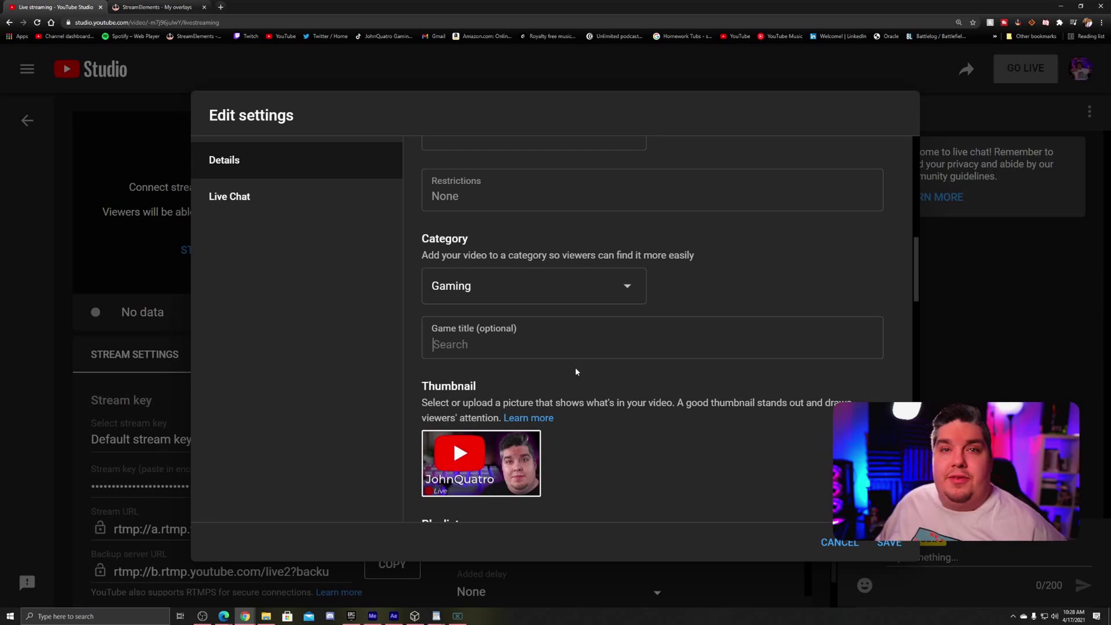
scroll(614, 359, down, 1)
scroll(623, 358, down, 1)
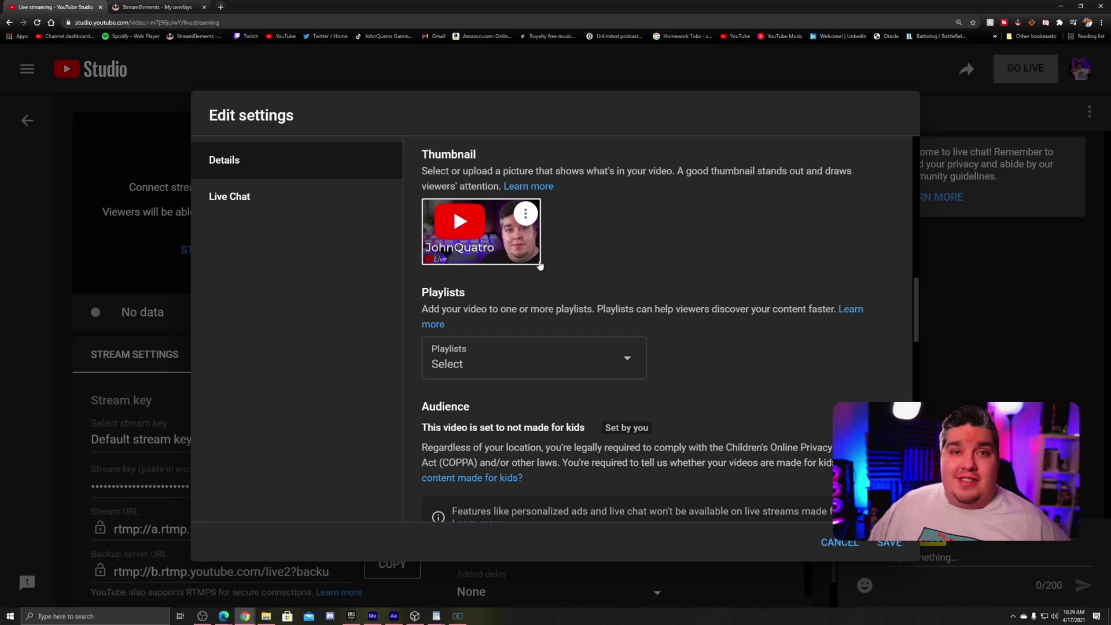
scroll(550, 250, down, 2)
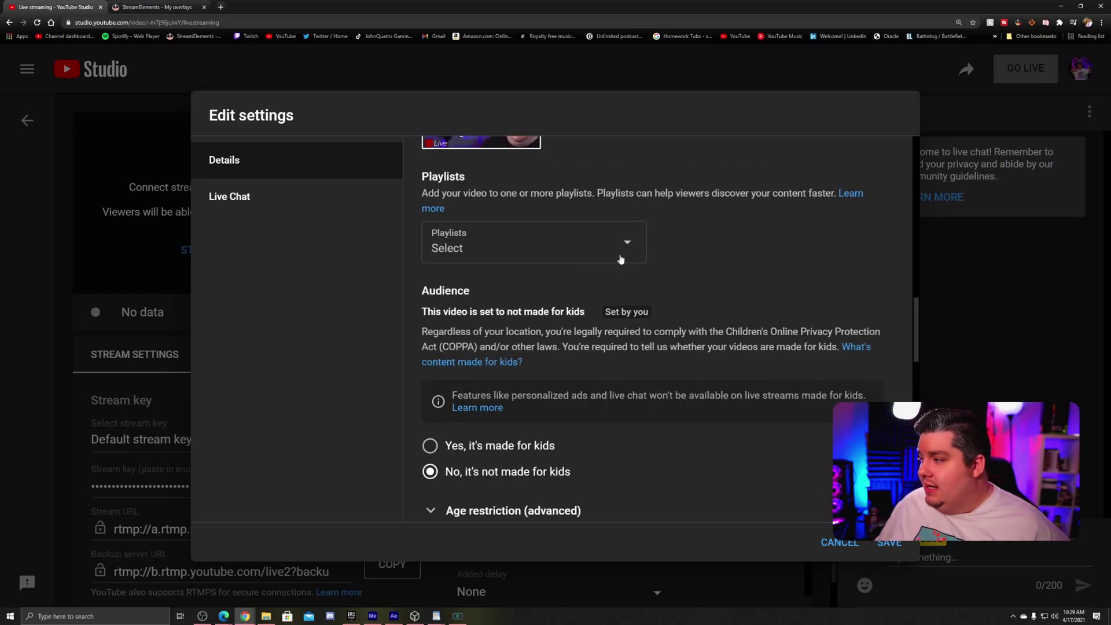
scroll(635, 251, down, 2)
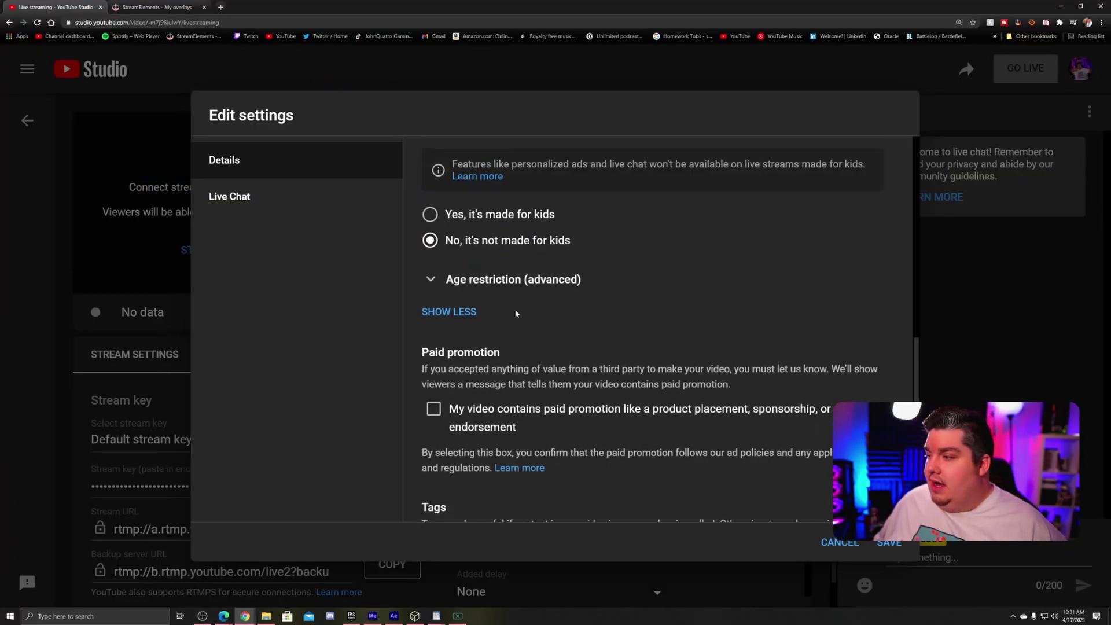
Step: Expand Age restriction, leaving the stream open to all ages, and scroll past Paid promotion to Tags
click(505, 281)
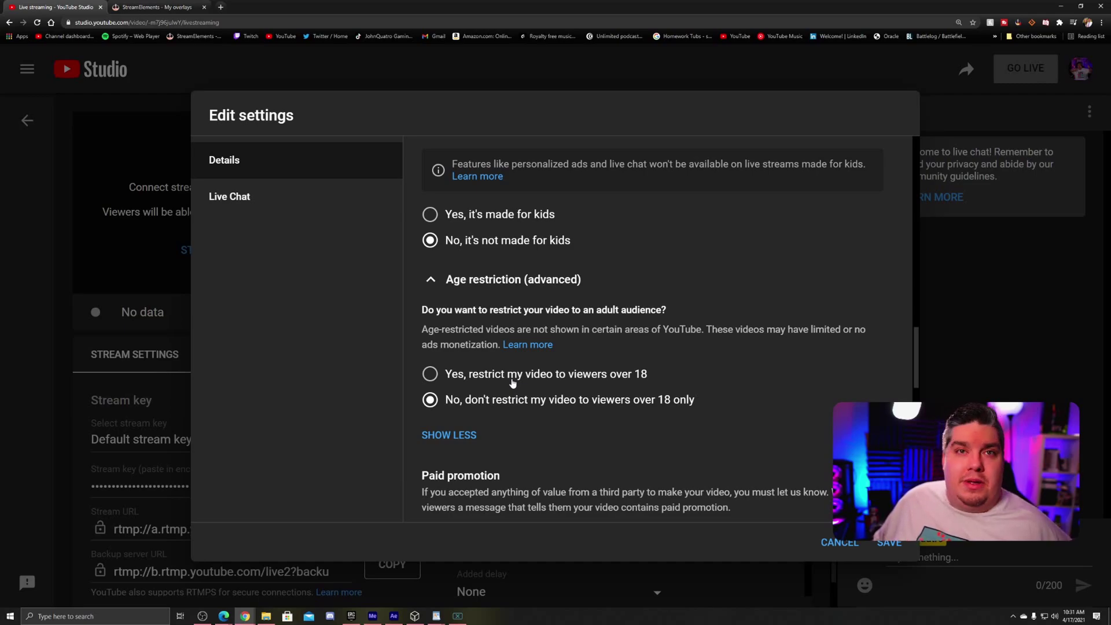
scroll(513, 382, down, 2)
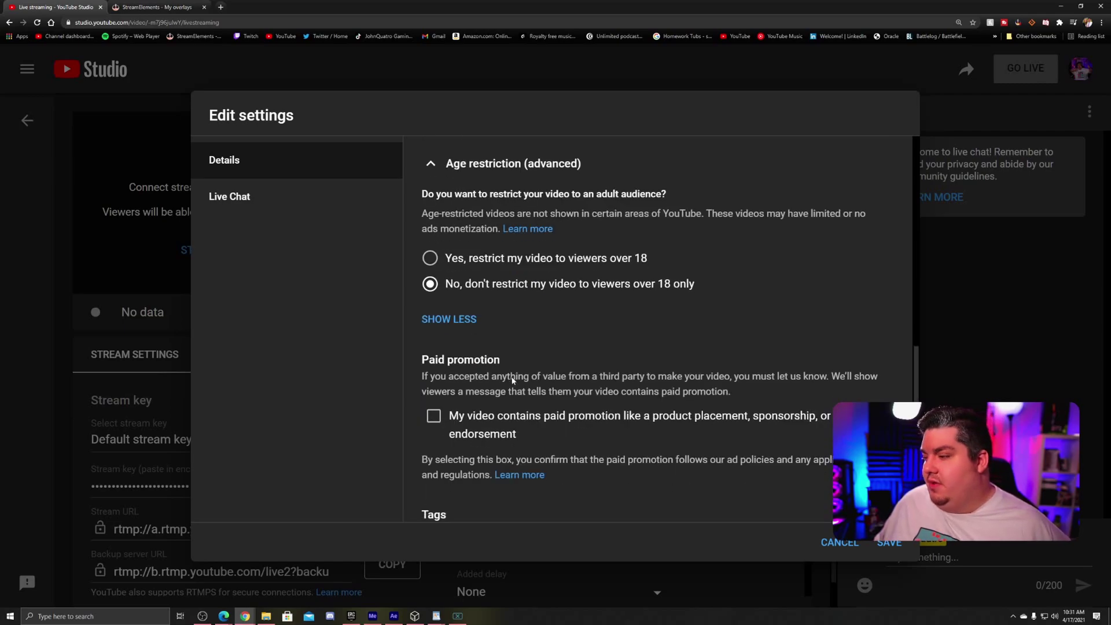
scroll(540, 336, down, 2)
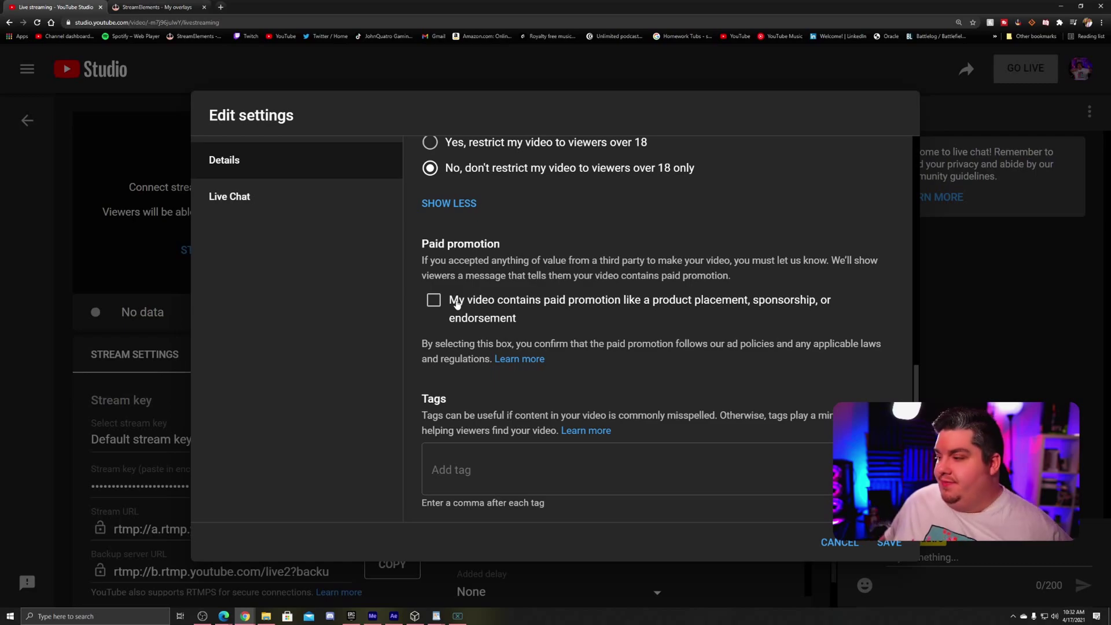
Step: Scroll through the remaining Edit settings sections and save the stream's changes
scroll(485, 286, down, 4)
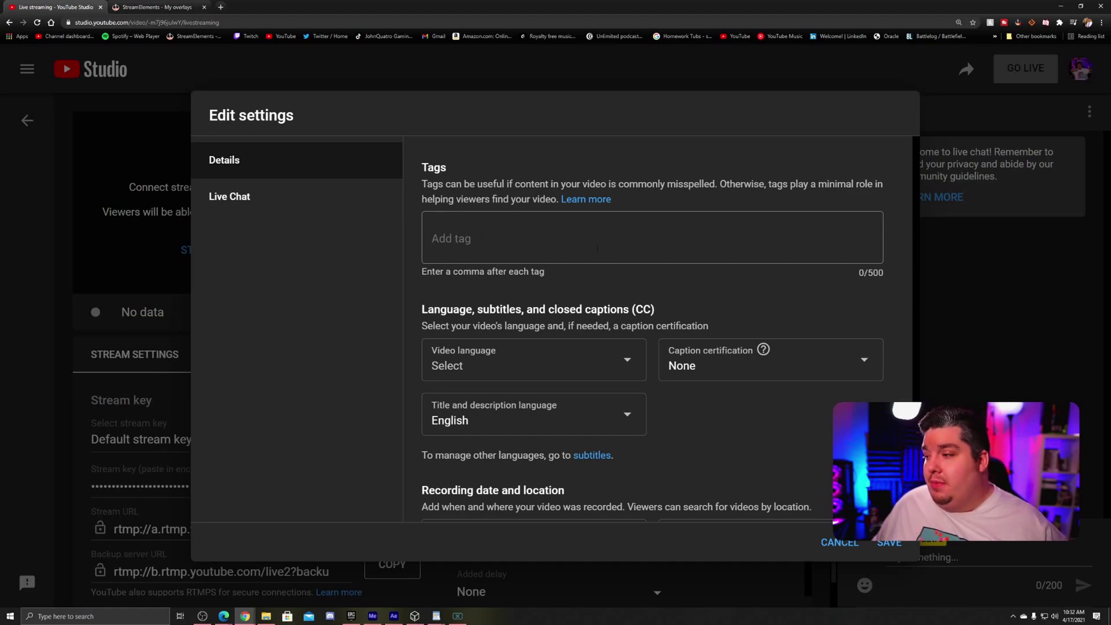
scroll(574, 245, down, 2)
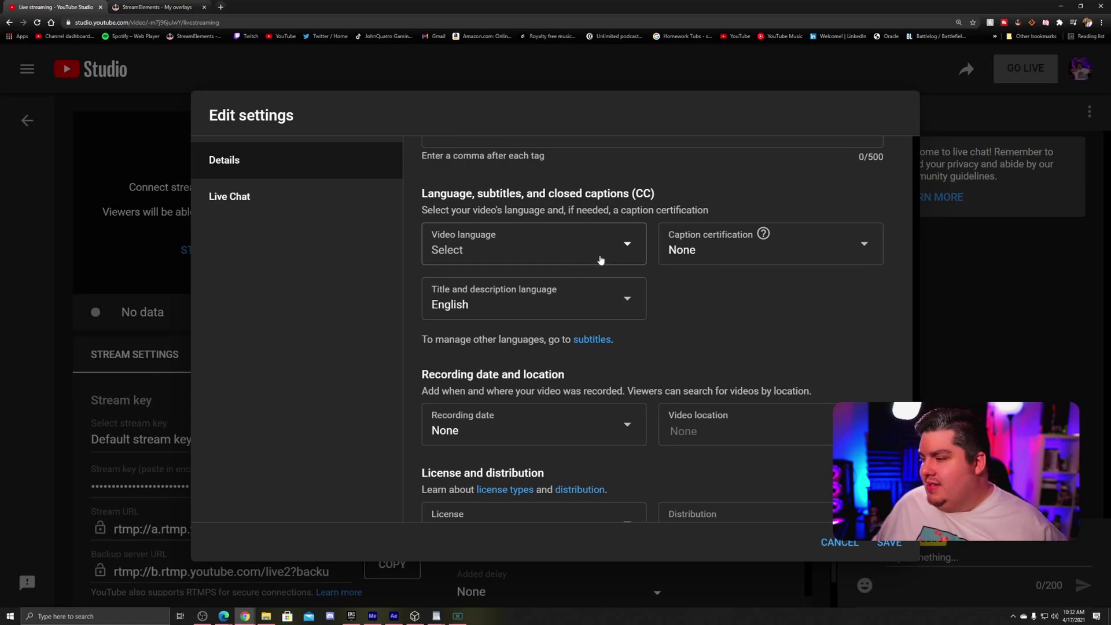
scroll(625, 260, down, 2)
scroll(655, 259, down, 2)
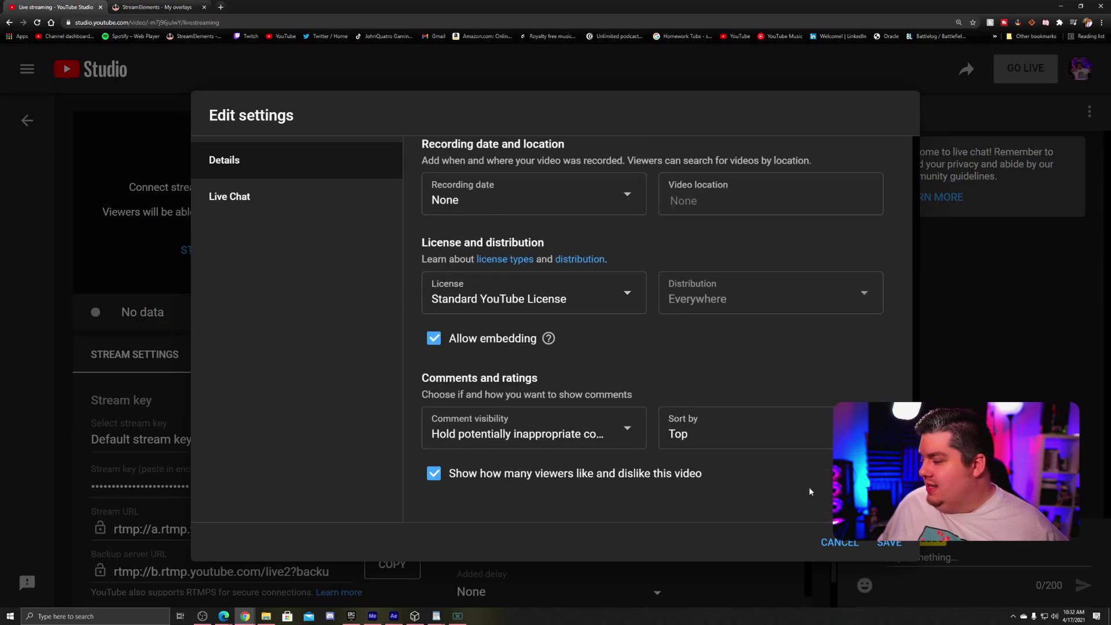
click(891, 543)
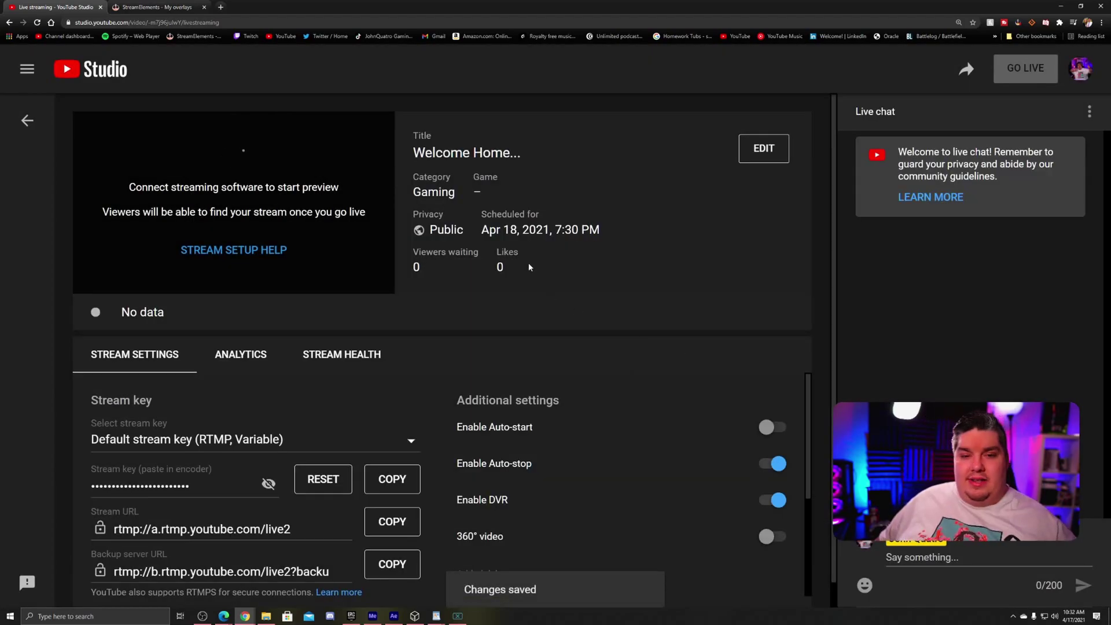
Step: Scroll down the saved stream page in YouTube Studio
scroll(550, 237, down, 1)
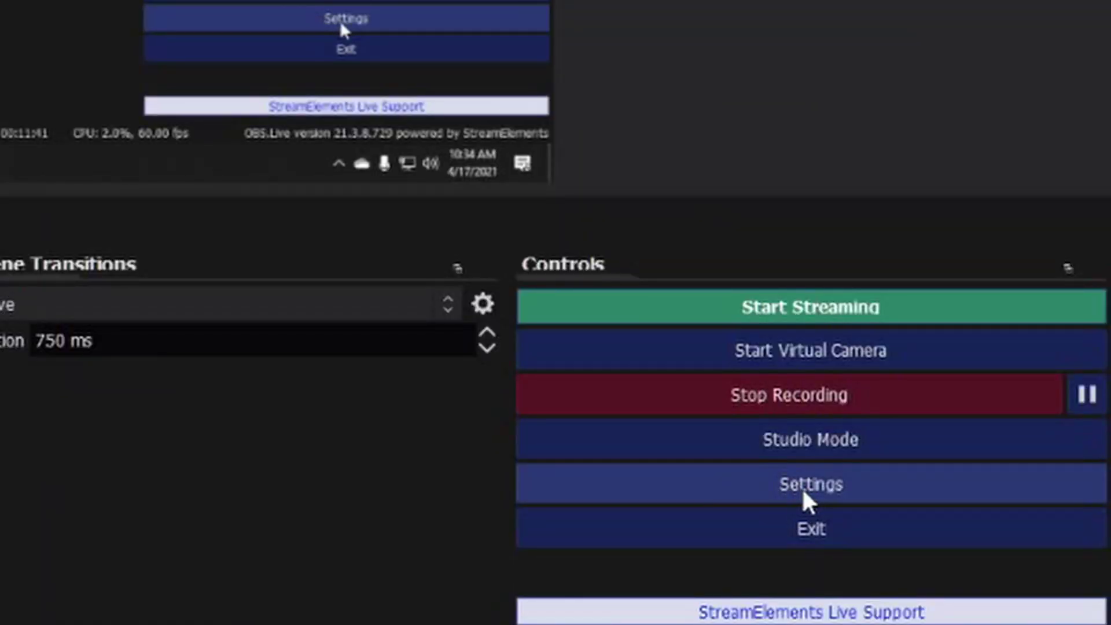
Step: In OBS stream settings, keep YouTube - RTMPS as the service and the Primary YouTube ingest server
click(803, 493)
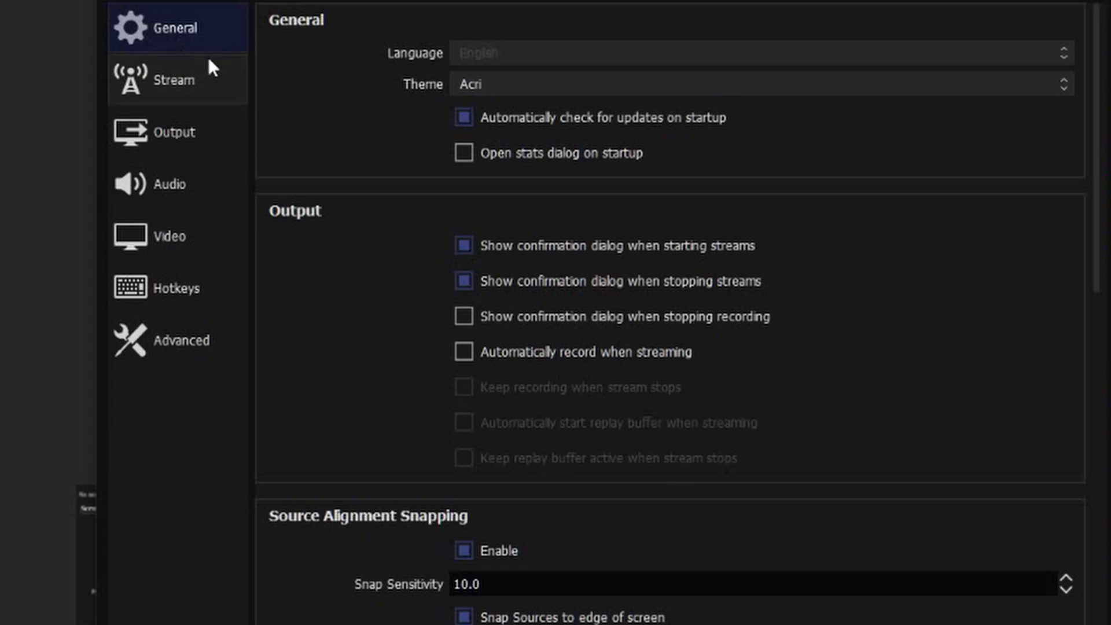
click(192, 87)
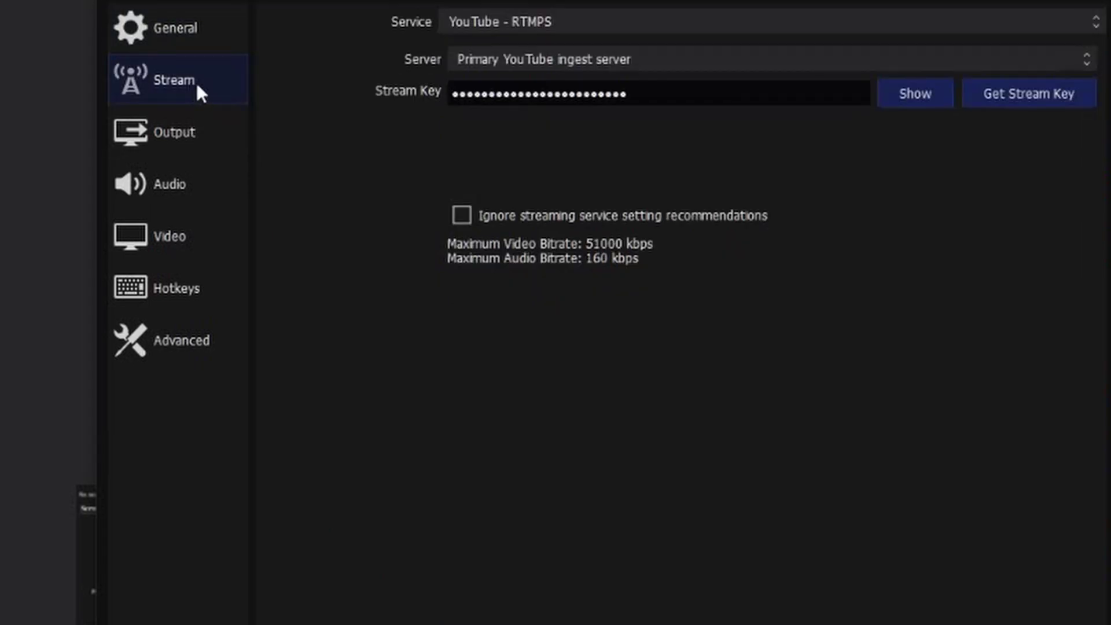
click(517, 24)
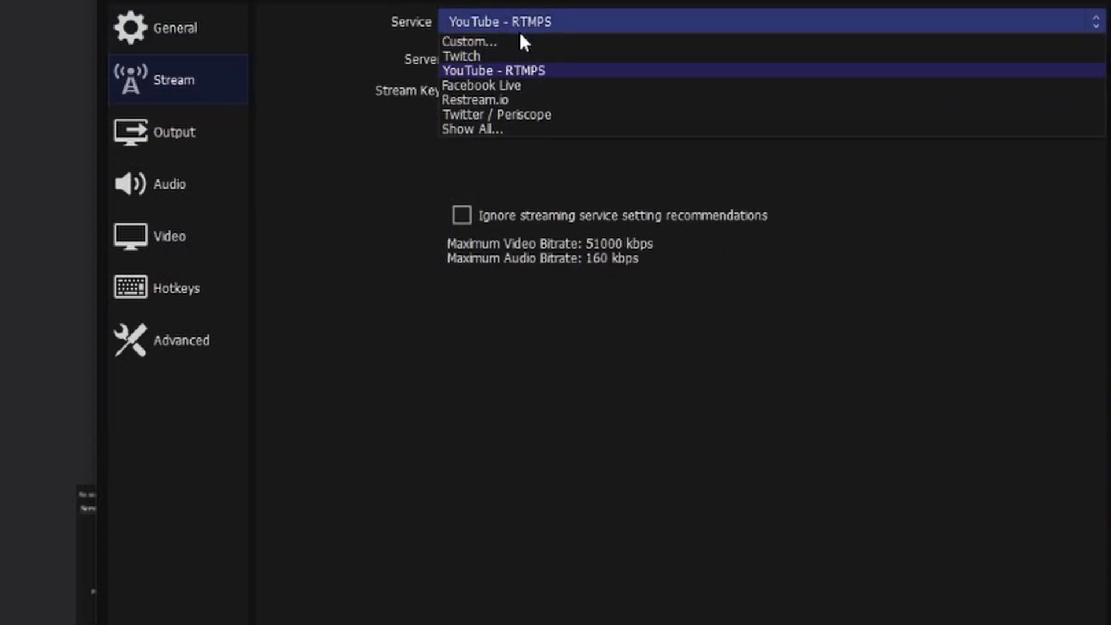
click(538, 72)
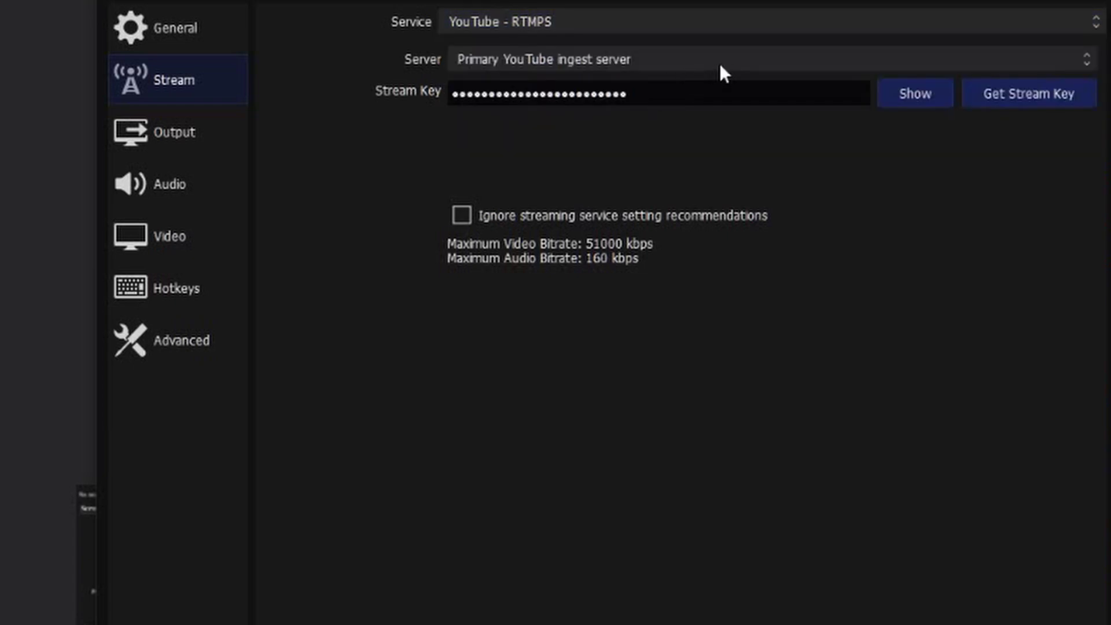
click(671, 63)
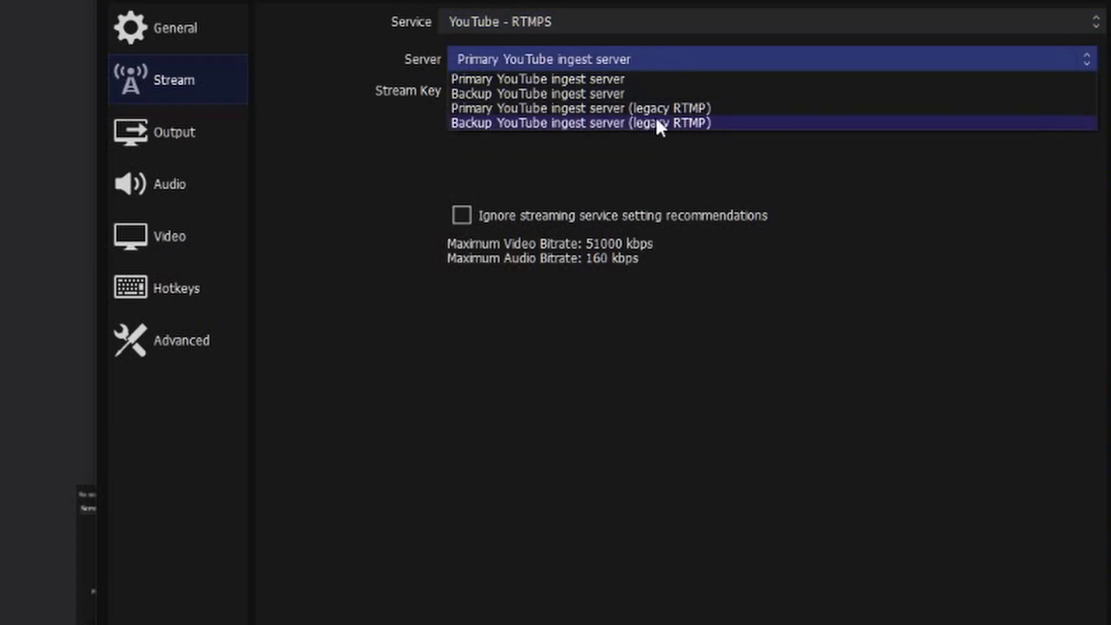
click(586, 79)
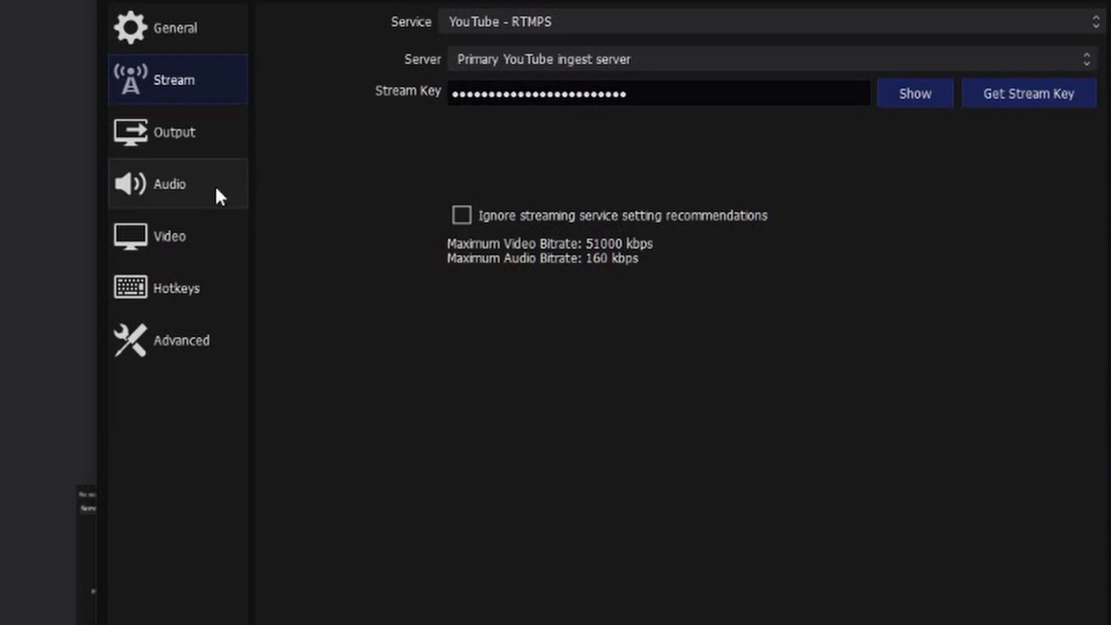
Step: Open the OBS Output settings page to review it
click(191, 137)
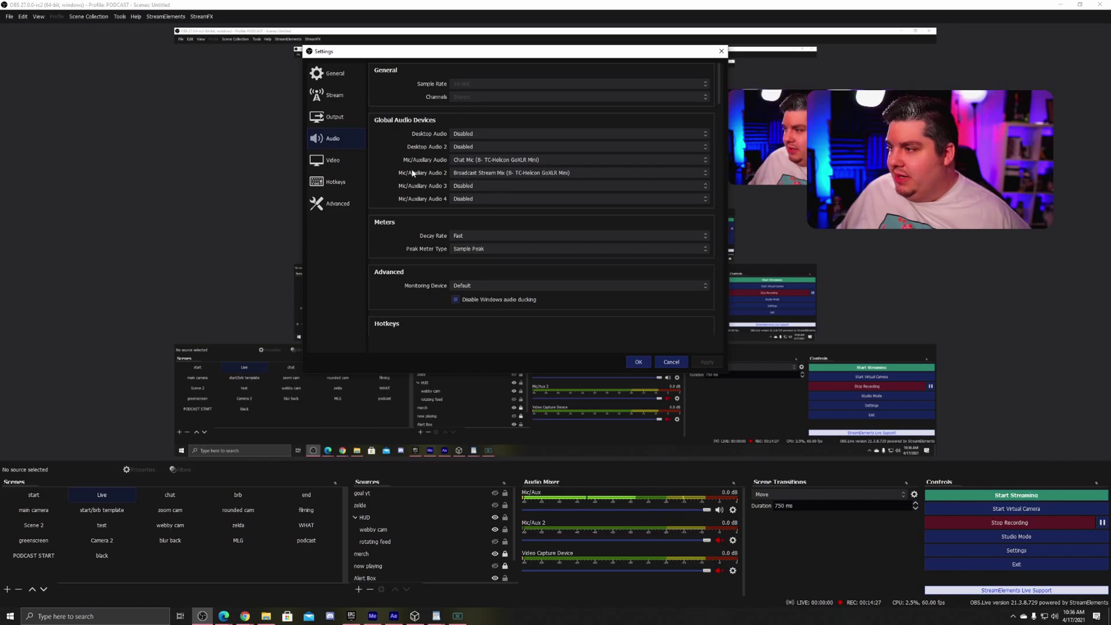
Step: Open the OBS Video settings, whose resolution options are locked while output is active
click(340, 159)
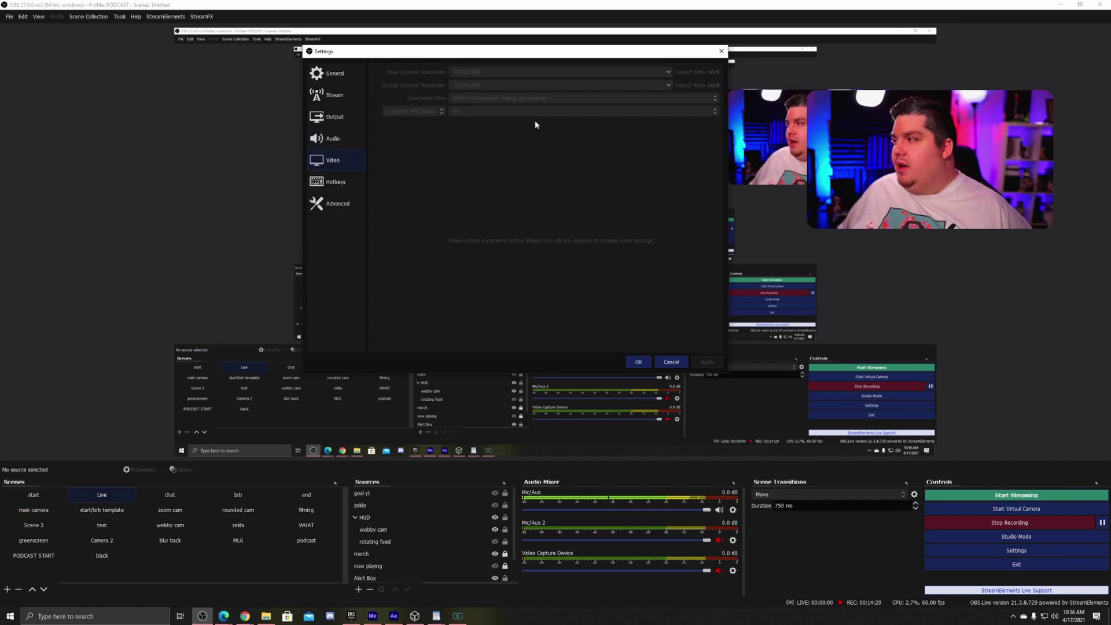